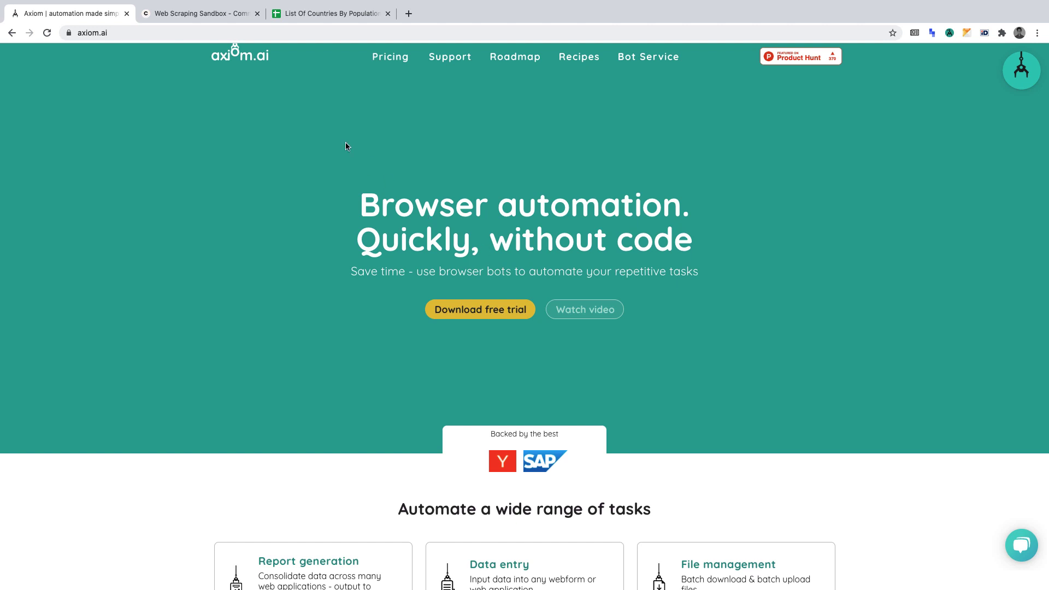
# Step: Look over the Web Scraping Sandbox page, the List Of Countries By Population spreadsheet and the axiom.ai pricing plans
pyautogui.click(192, 14)
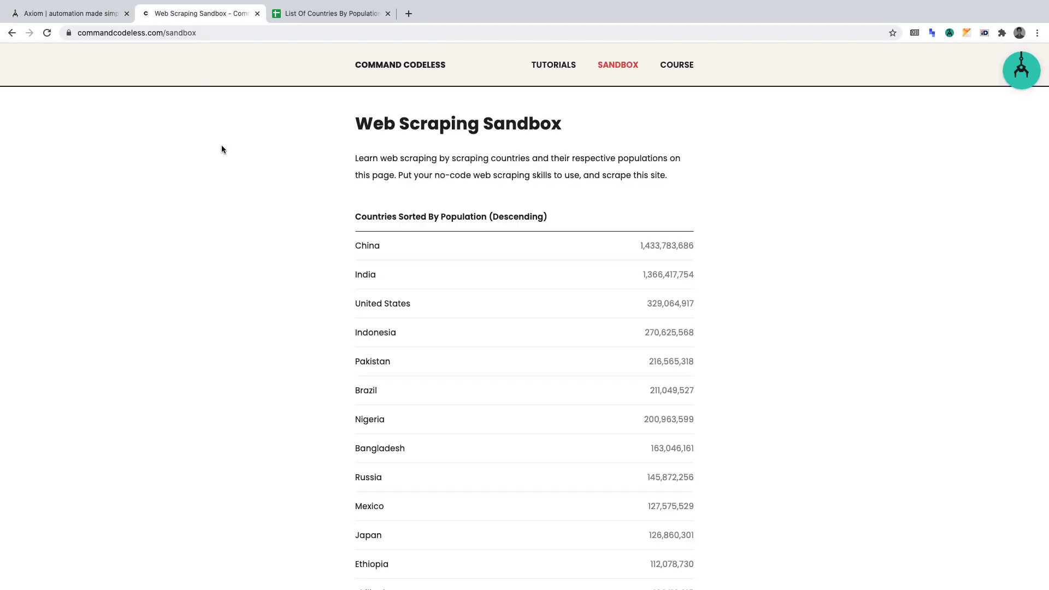
pyautogui.click(337, 16)
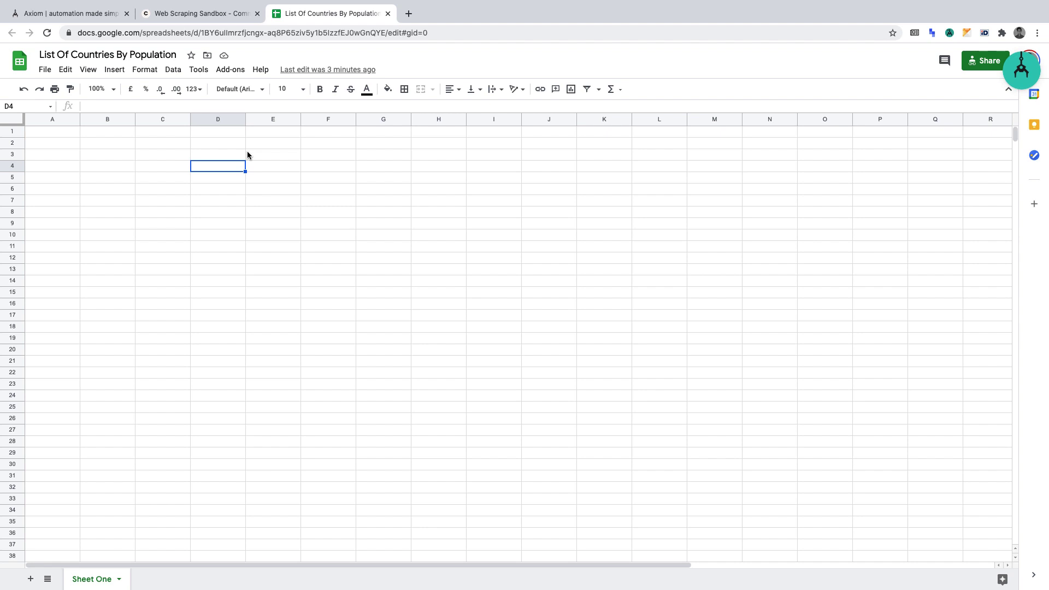
pyautogui.click(82, 13)
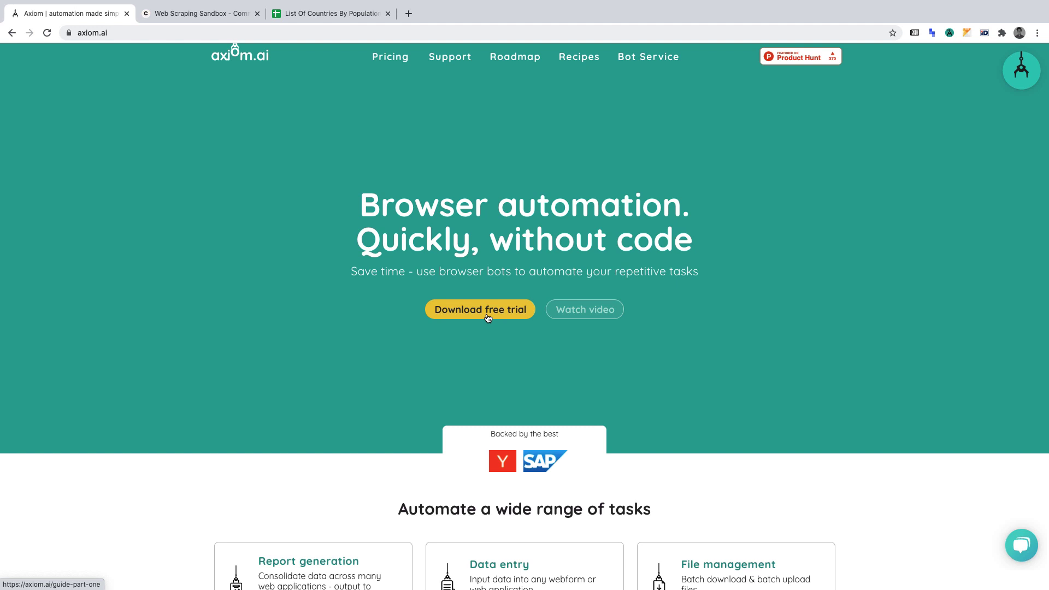
pyautogui.click(394, 61)
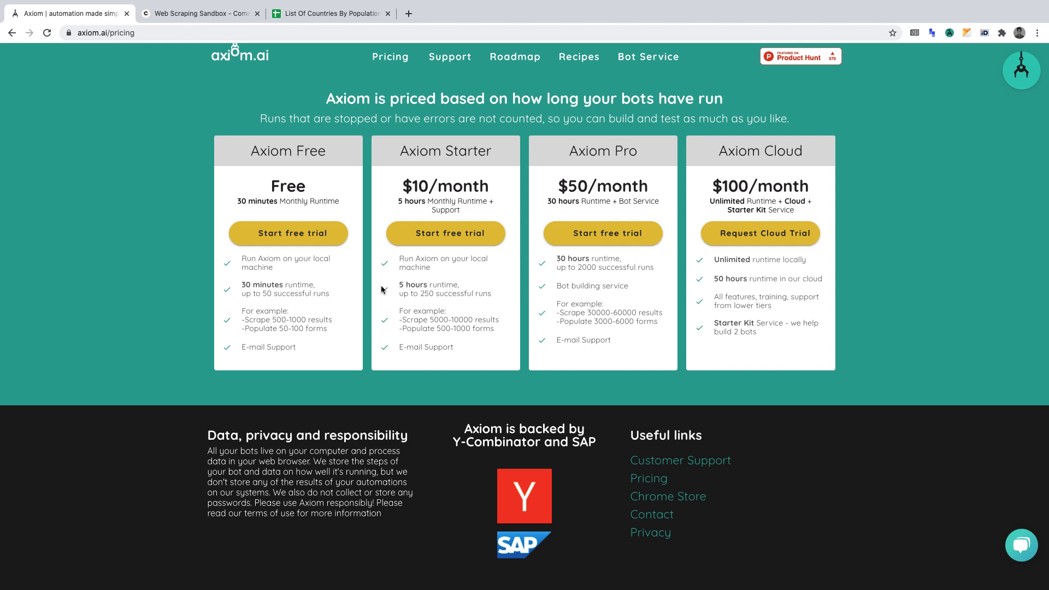
# Step: Create a new Axiom to be built step by step and title it Countries By Population
pyautogui.click(1010, 71)
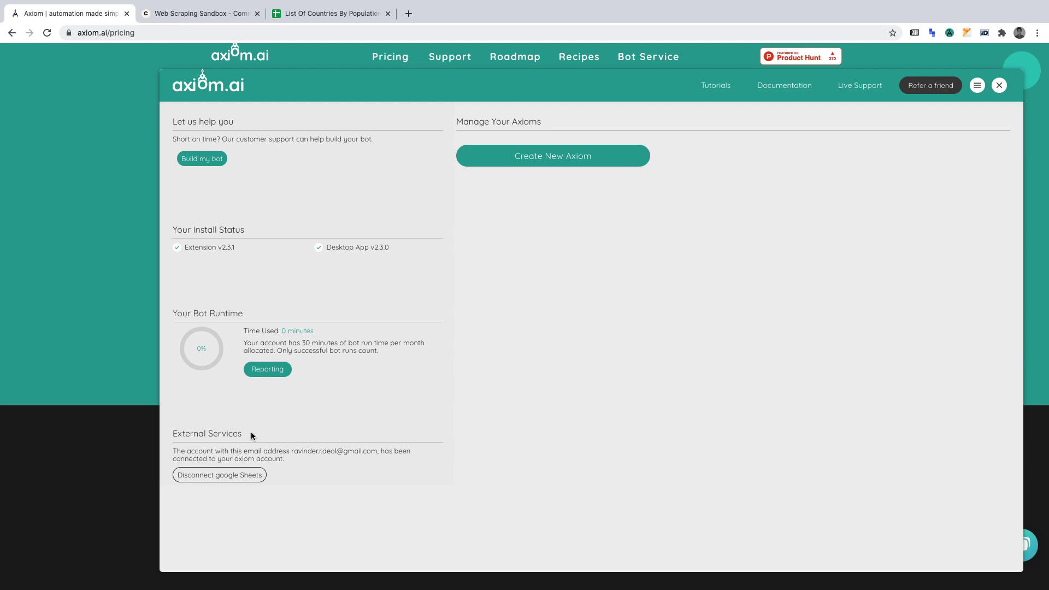
pyautogui.click(566, 155)
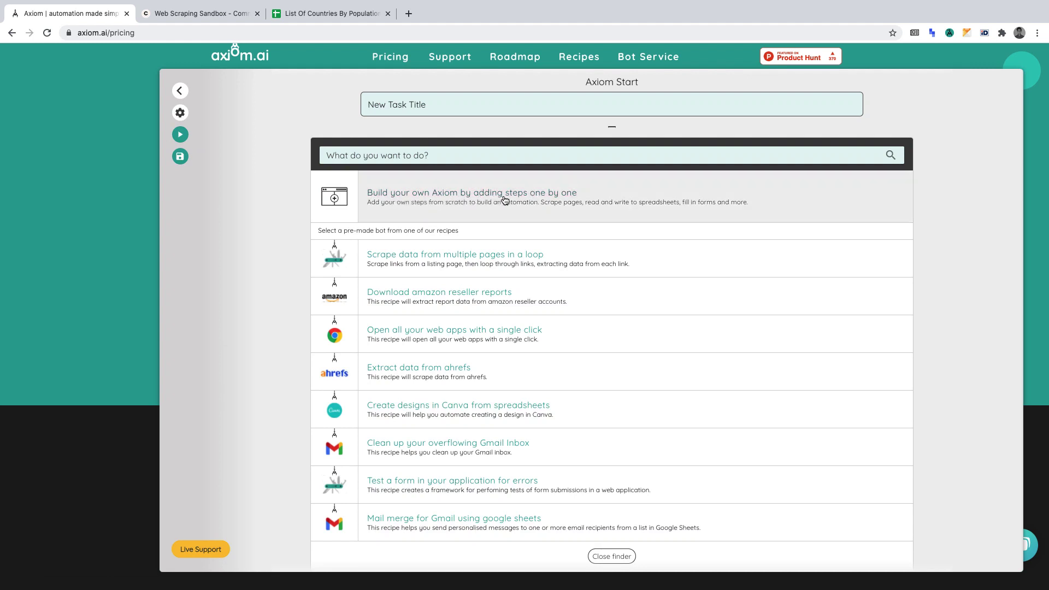
pyautogui.click(536, 200)
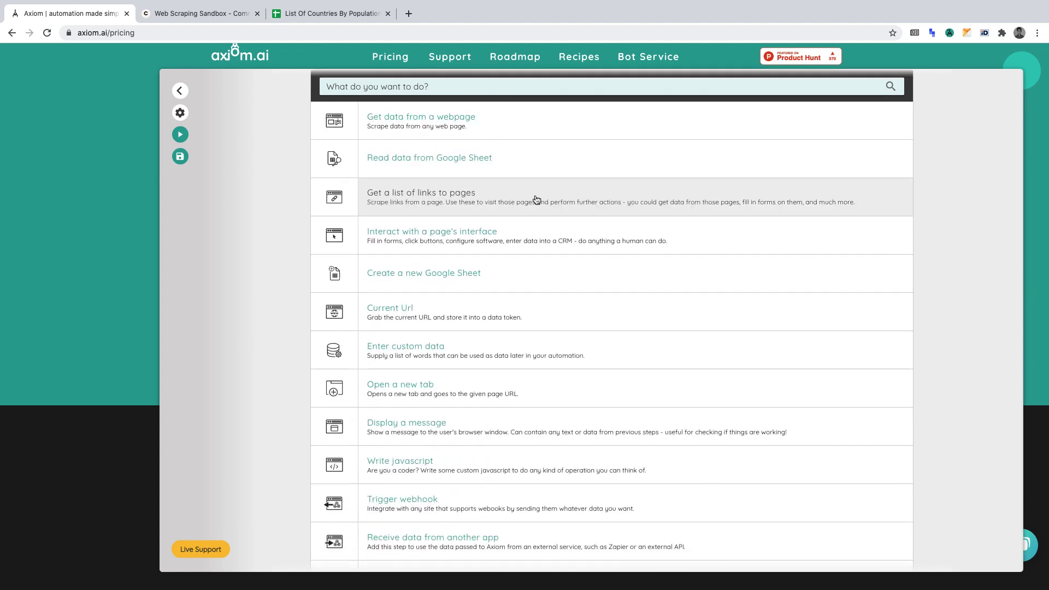
pyautogui.scroll(2, 535, 200)
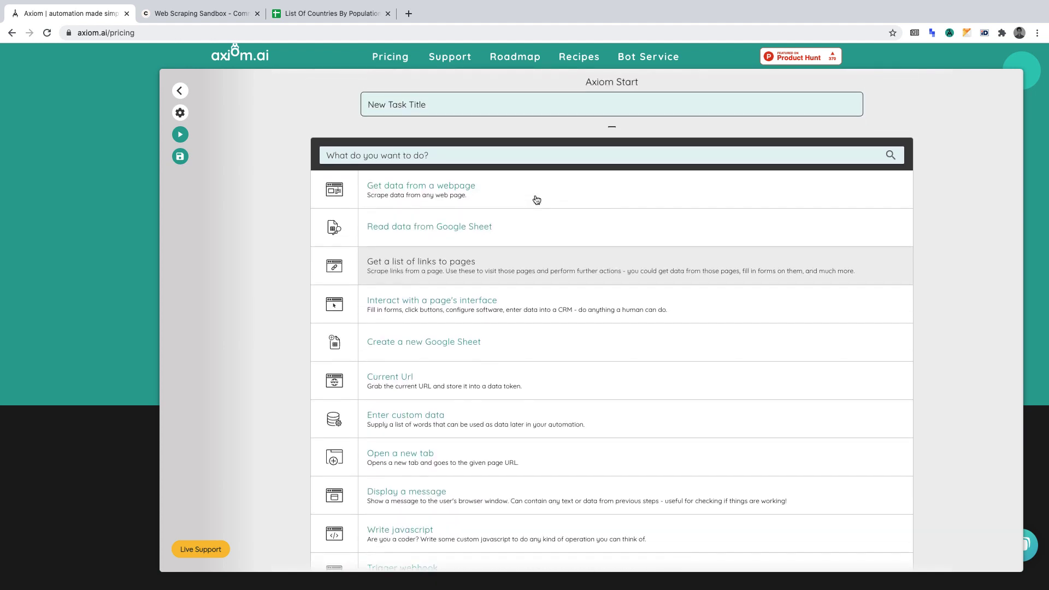
pyautogui.click(530, 106)
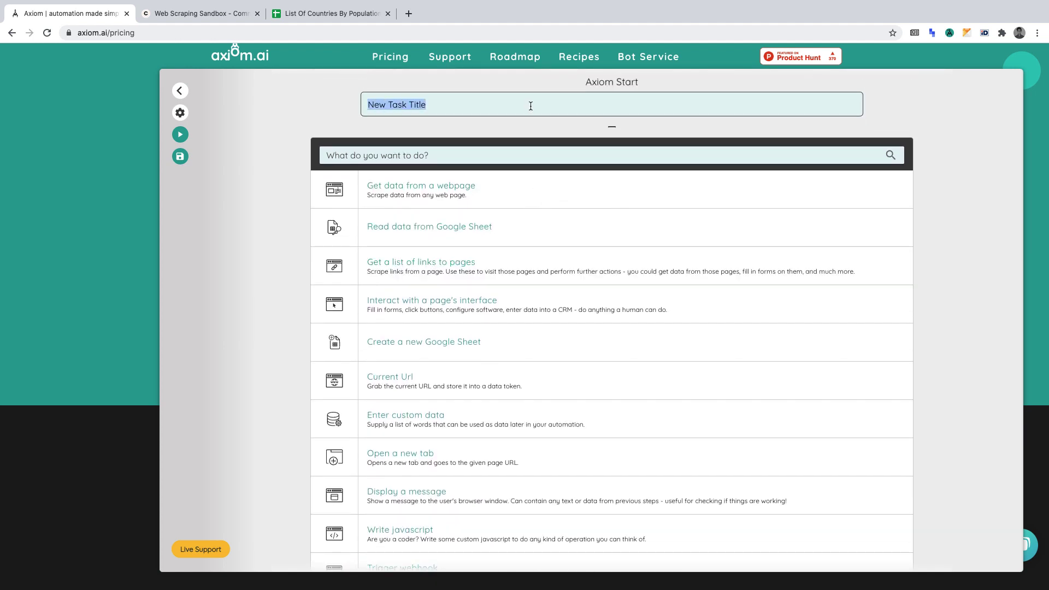
pyautogui.write('Countre')
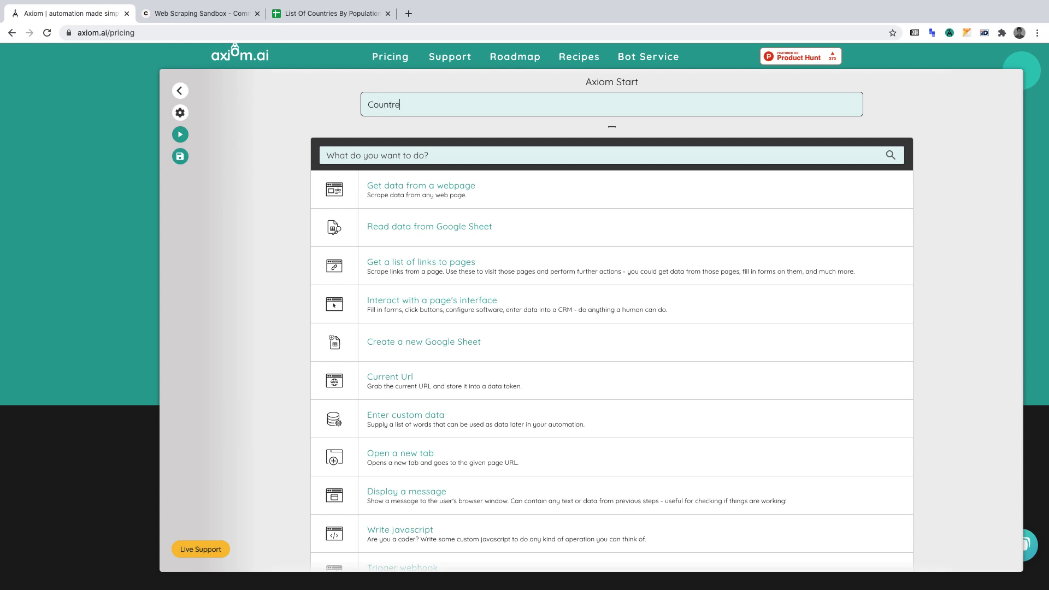
pyautogui.press('BackSpace')
pyautogui.write('ies By Population')
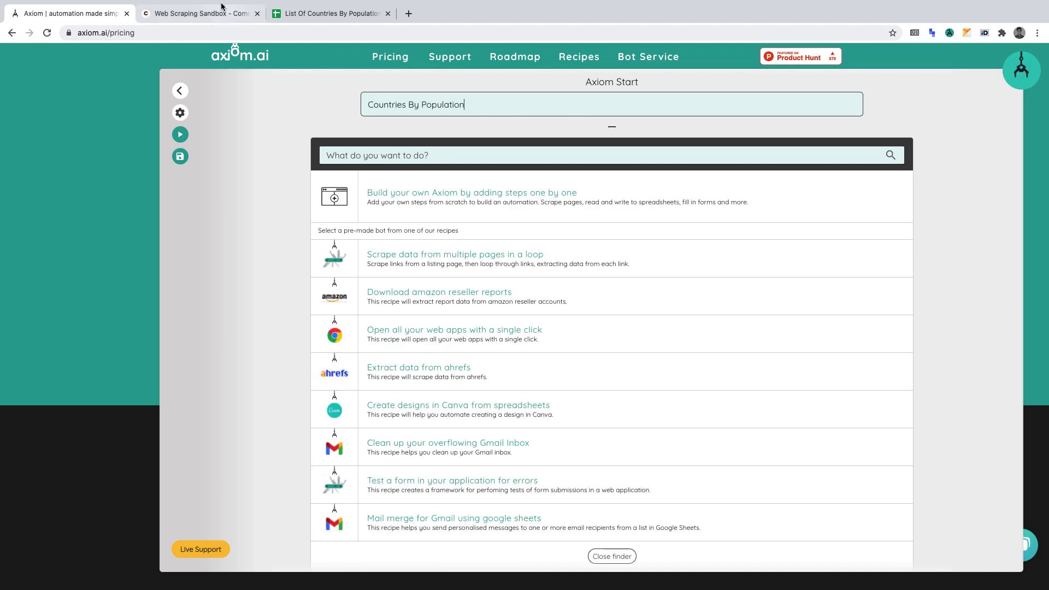
# Step: Add a Get data from a webpage step to the Axiom, using the Web Scraping Sandbox page's current URL
pyautogui.click(199, 13)
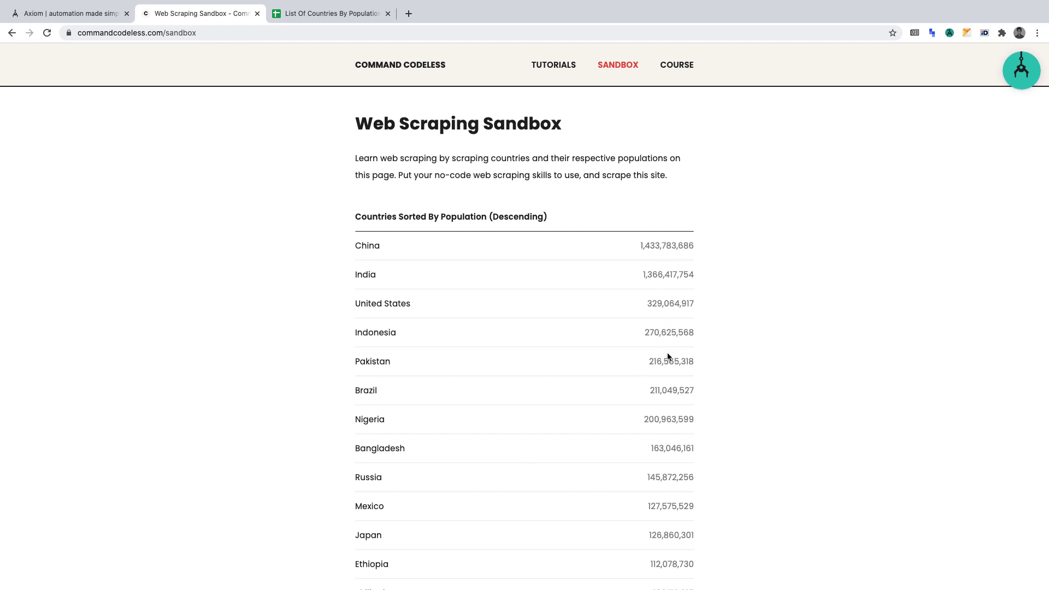
pyautogui.click(1019, 70)
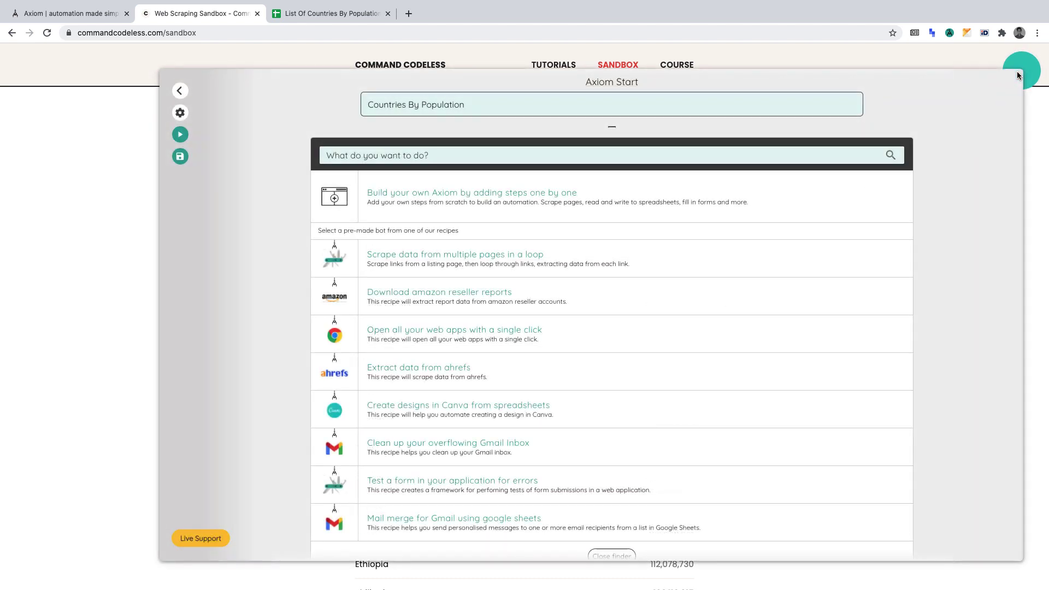
pyautogui.click(797, 205)
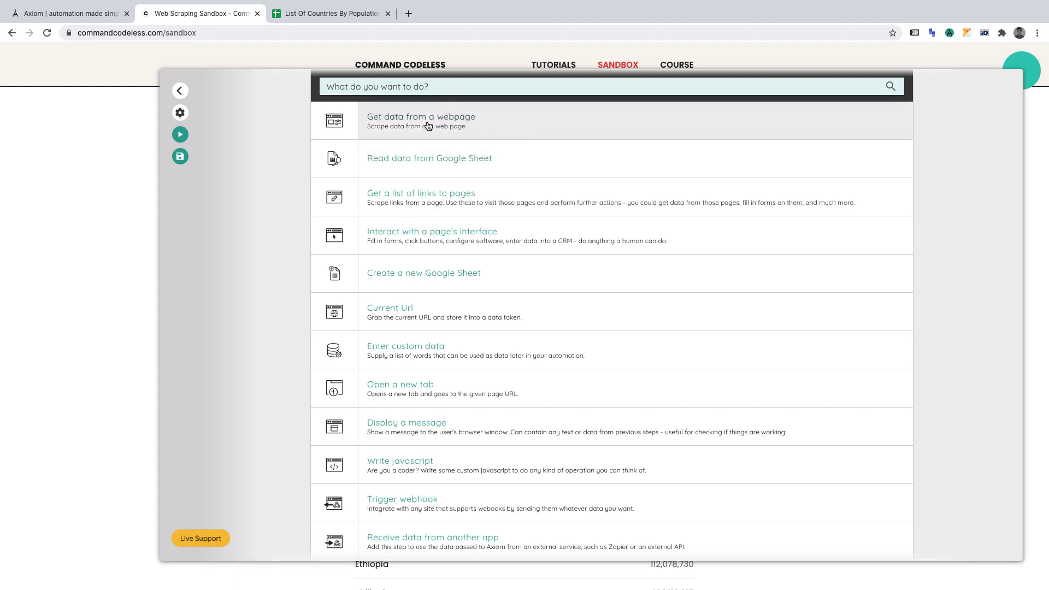
pyautogui.click(535, 121)
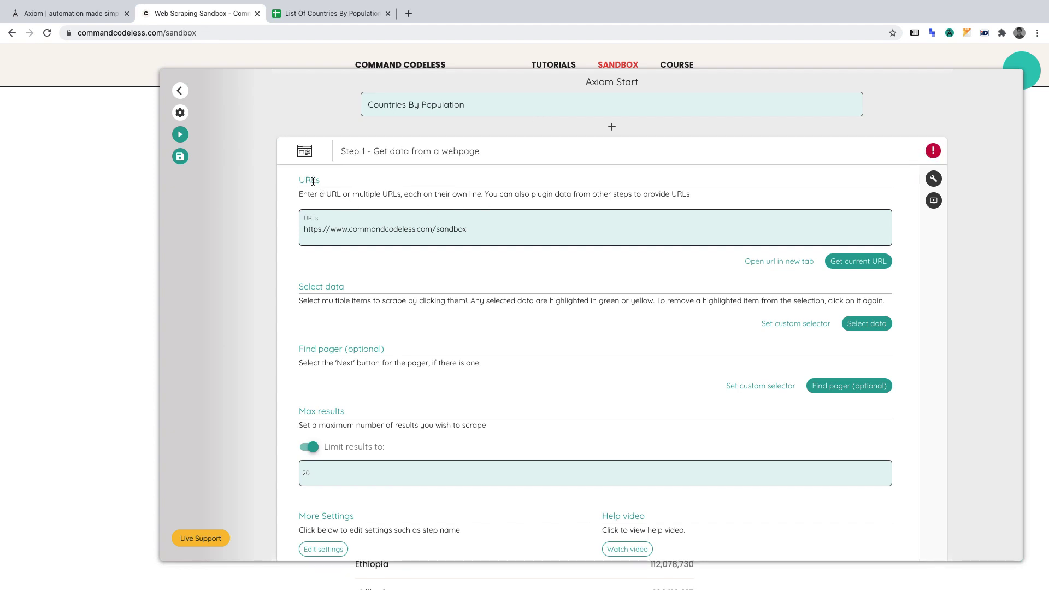
pyautogui.click(845, 265)
# Step: Start selecting data to scrape and capture the country names in column A, using China and India as samples
pyautogui.click(873, 324)
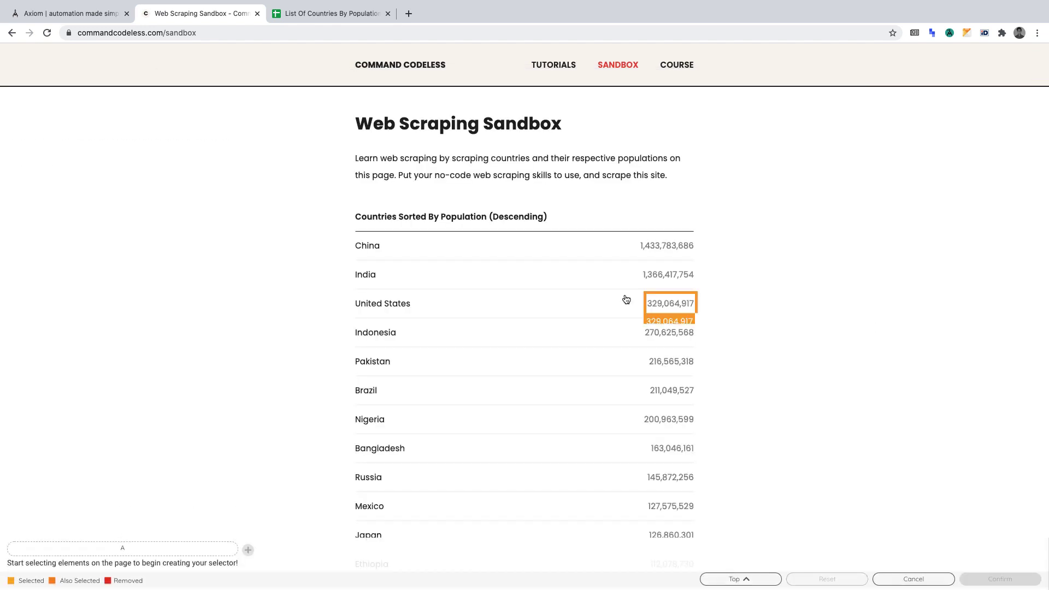
pyautogui.click(374, 250)
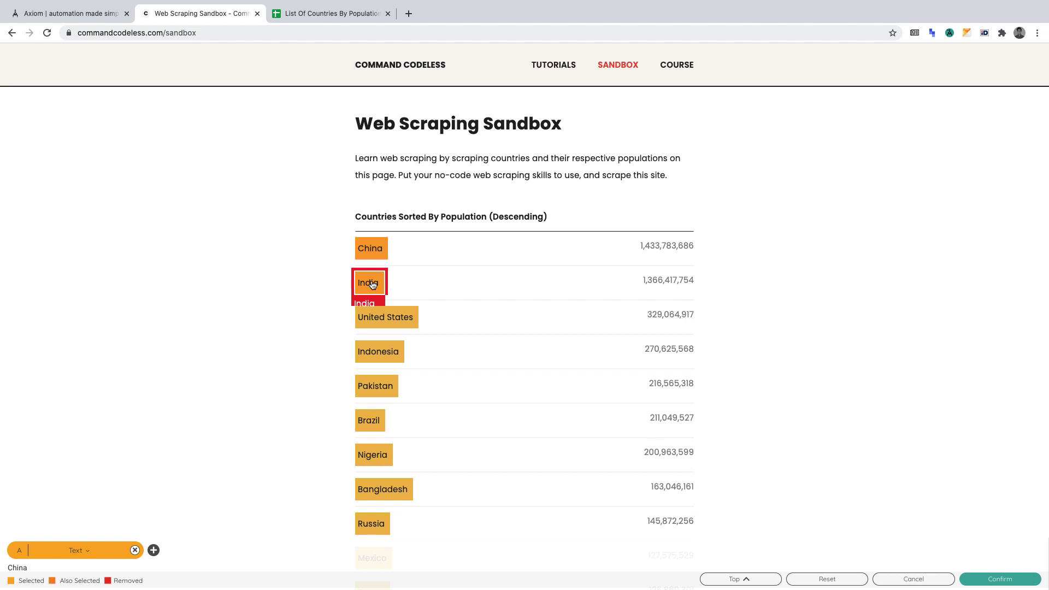
pyautogui.click(372, 285)
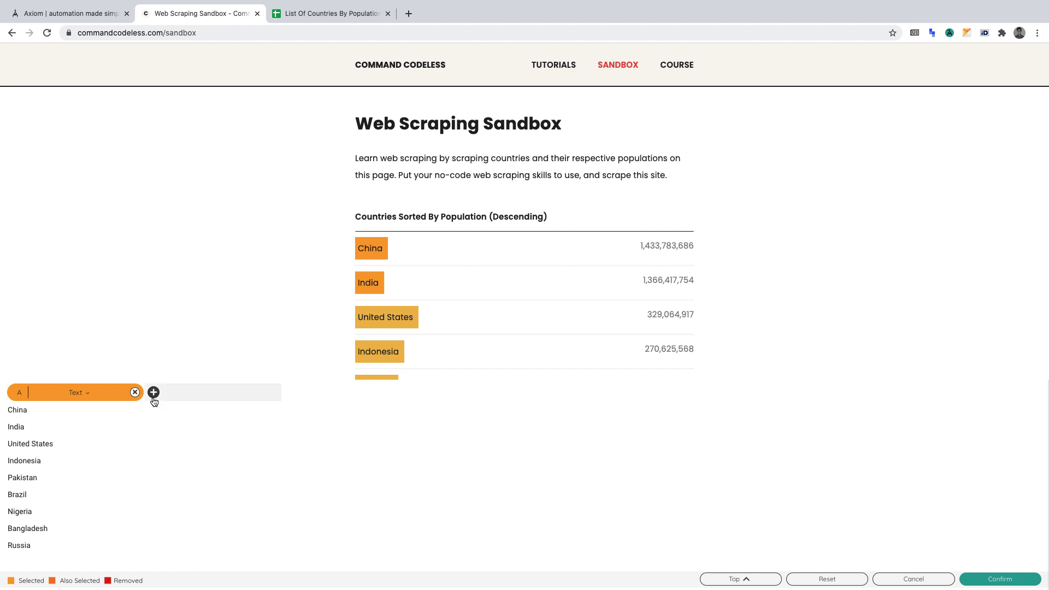
# Step: Add column B for the population figures, using those of China and India as samples, and confirm the data selection
pyautogui.click(154, 393)
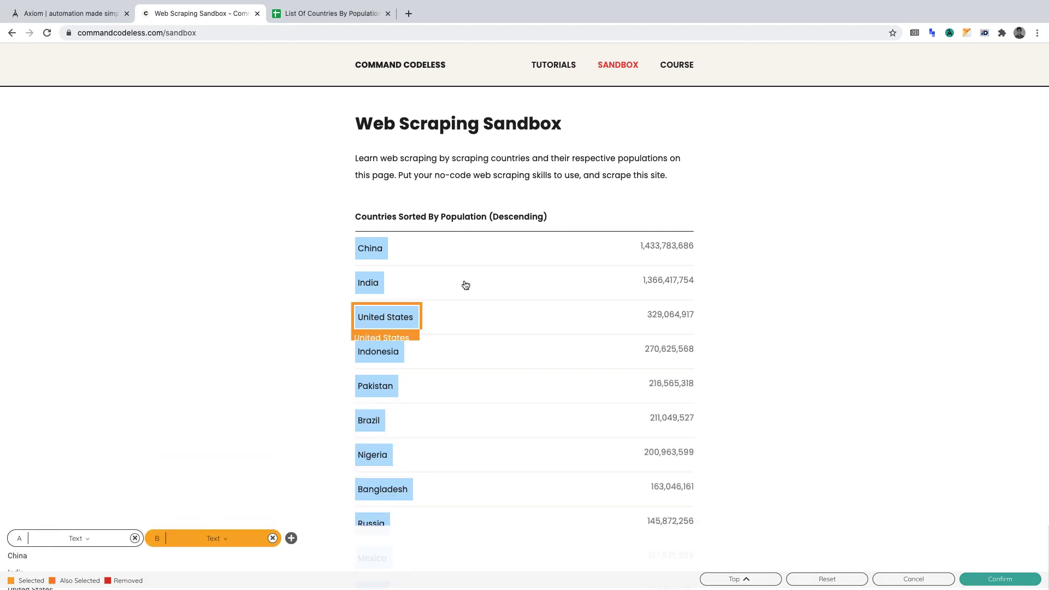
pyautogui.click(662, 249)
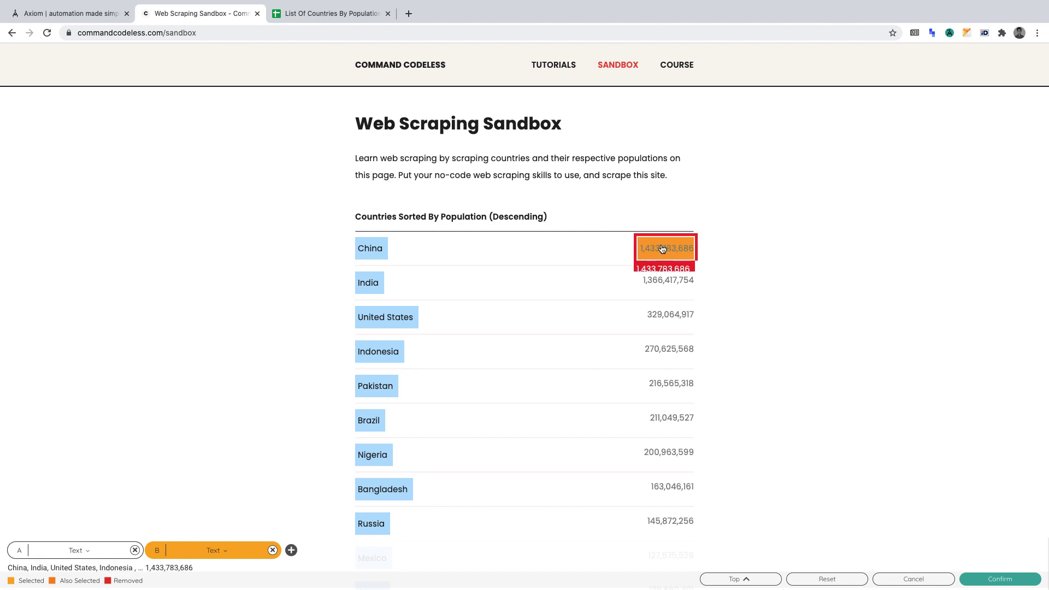
pyautogui.click(662, 285)
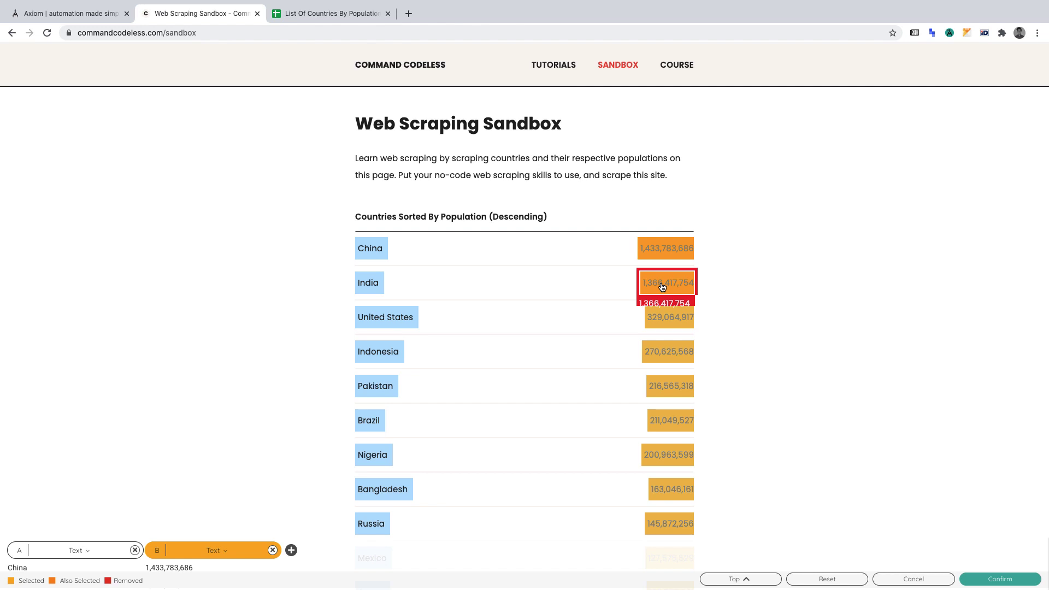
pyautogui.click(661, 287)
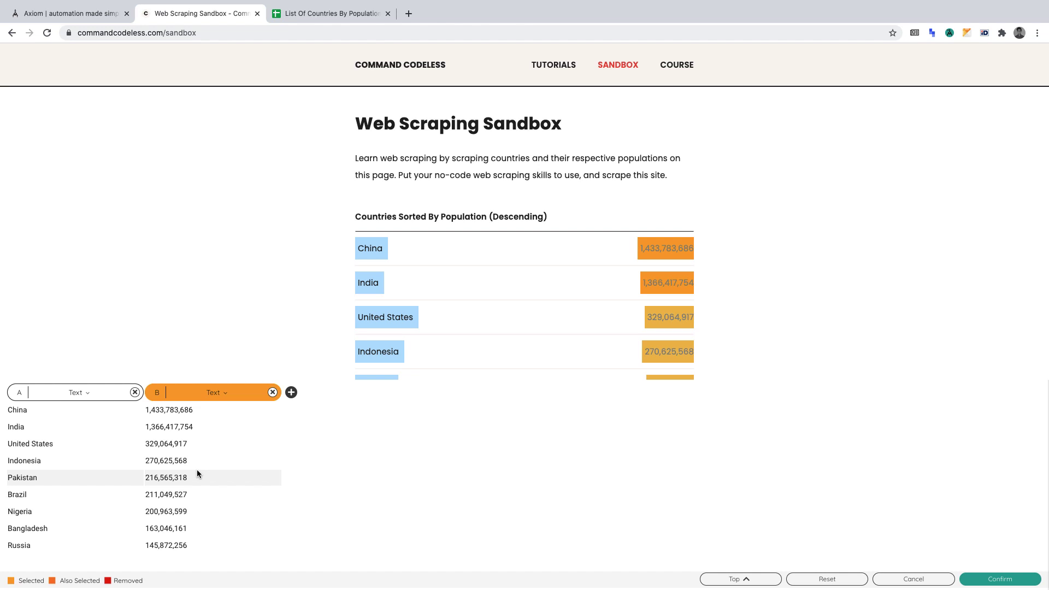
pyautogui.click(999, 578)
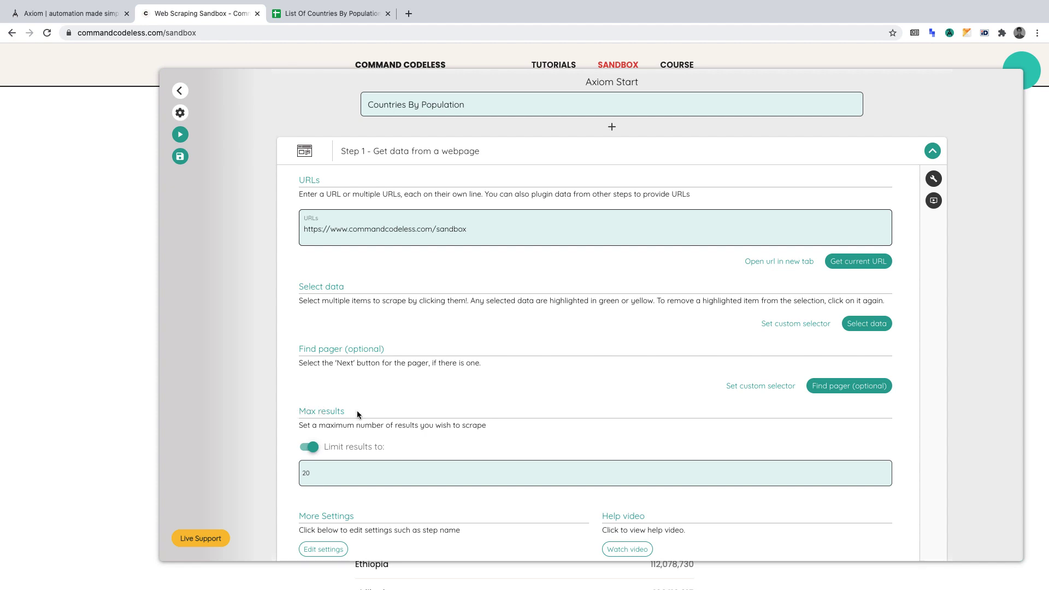
# Step: Limit the scrape to 10 results and add a Write data to a Google Sheet step after it
pyautogui.doubleClick(362, 467)
pyautogui.write('10')
pyautogui.scroll(-3, 612, 315)
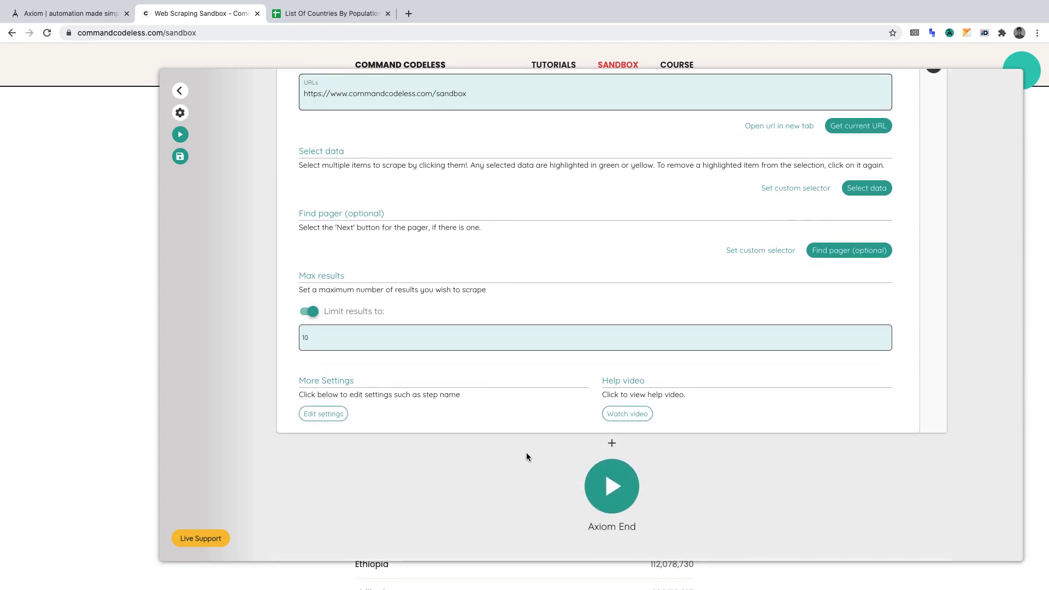
pyautogui.click(612, 443)
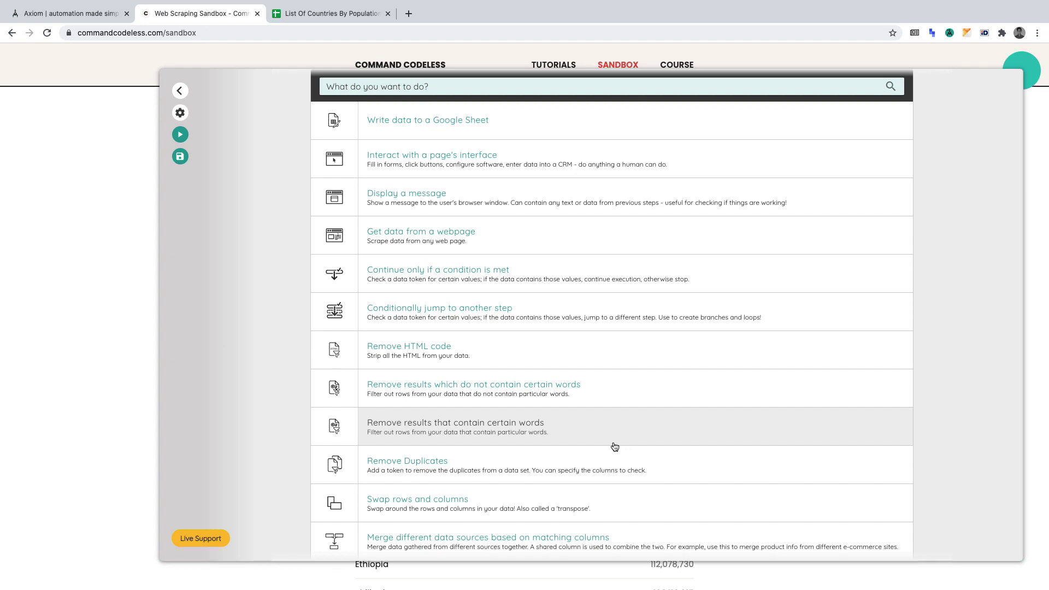
pyautogui.click(469, 121)
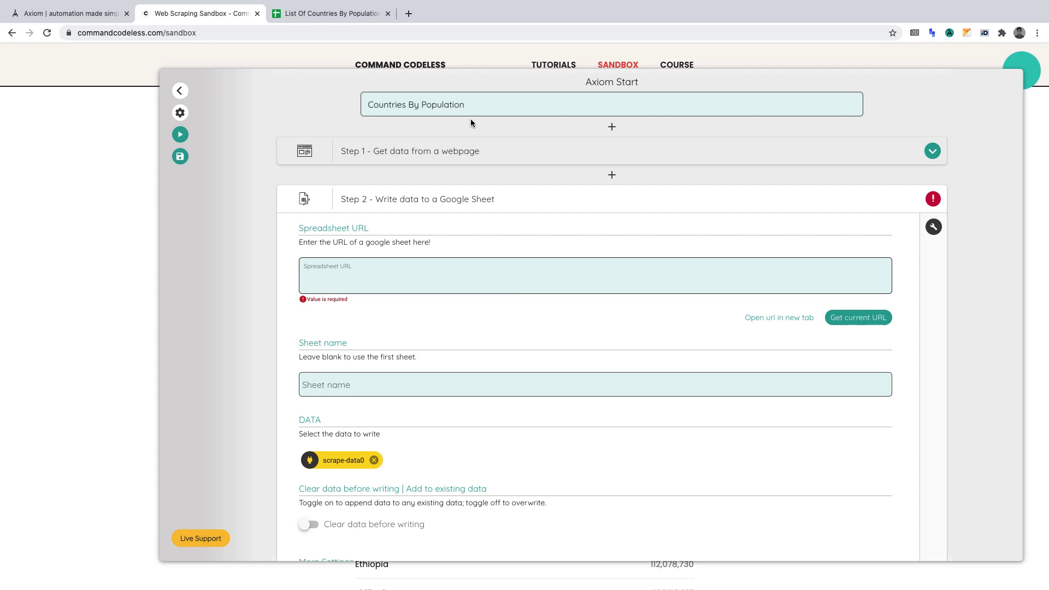
# Step: Copy the sharing link of the List Of Countries By Population spreadsheet
pyautogui.click(320, 15)
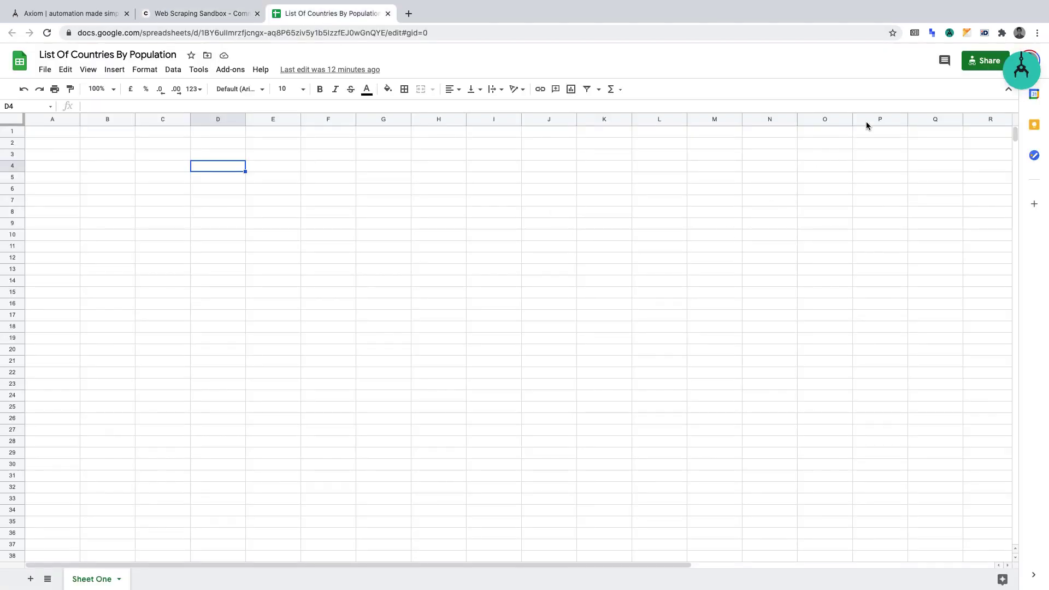
pyautogui.click(967, 59)
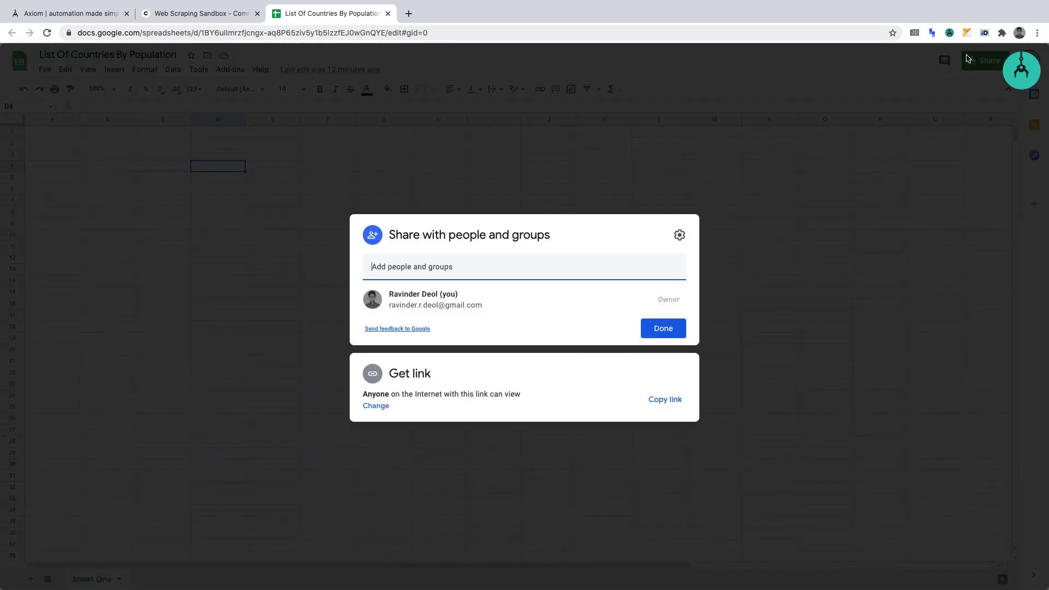
pyautogui.click(376, 406)
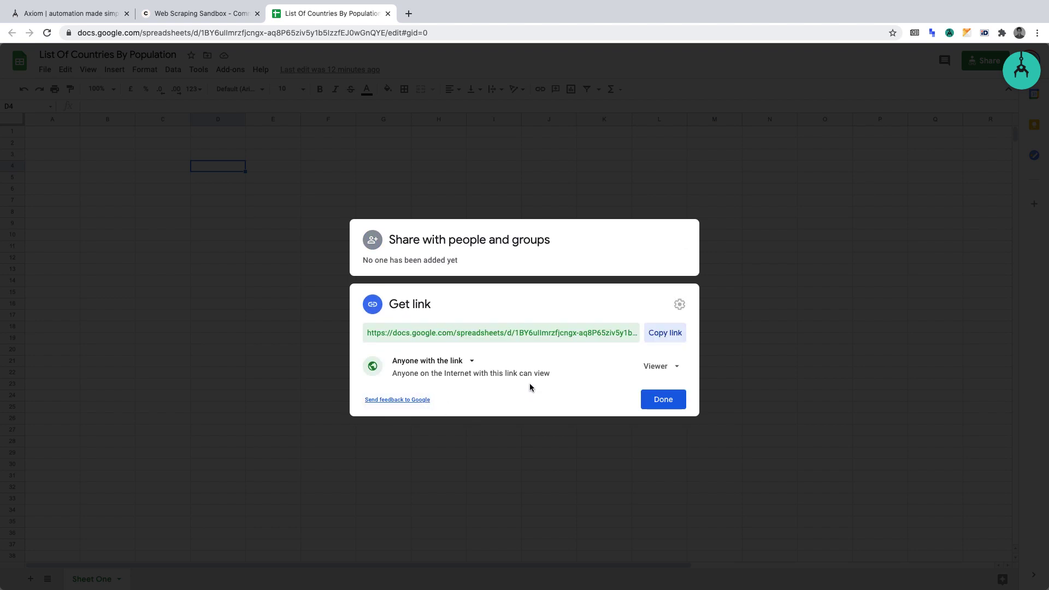
pyautogui.click(655, 334)
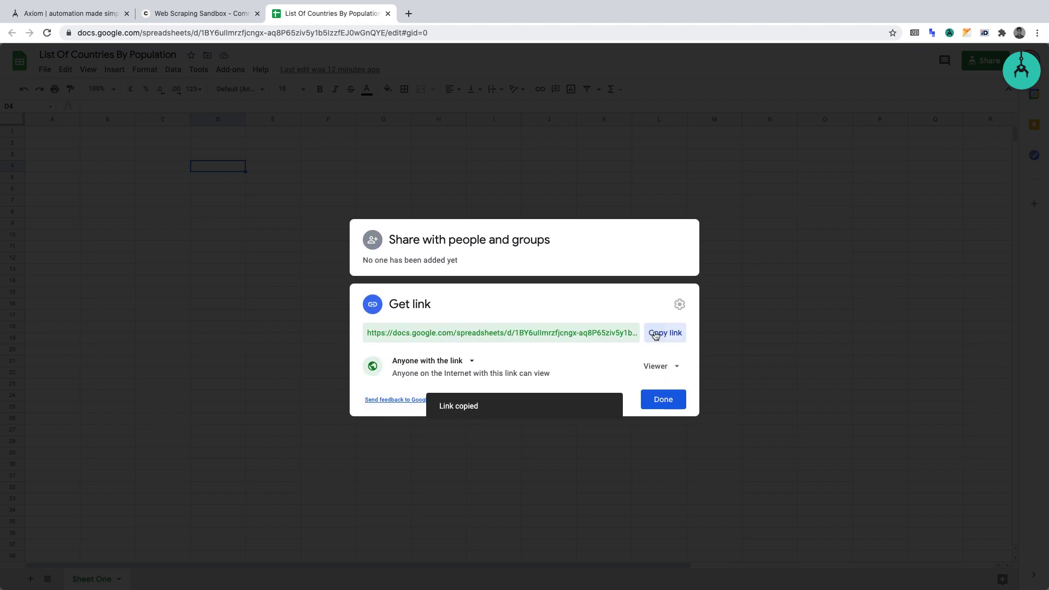
pyautogui.click(664, 400)
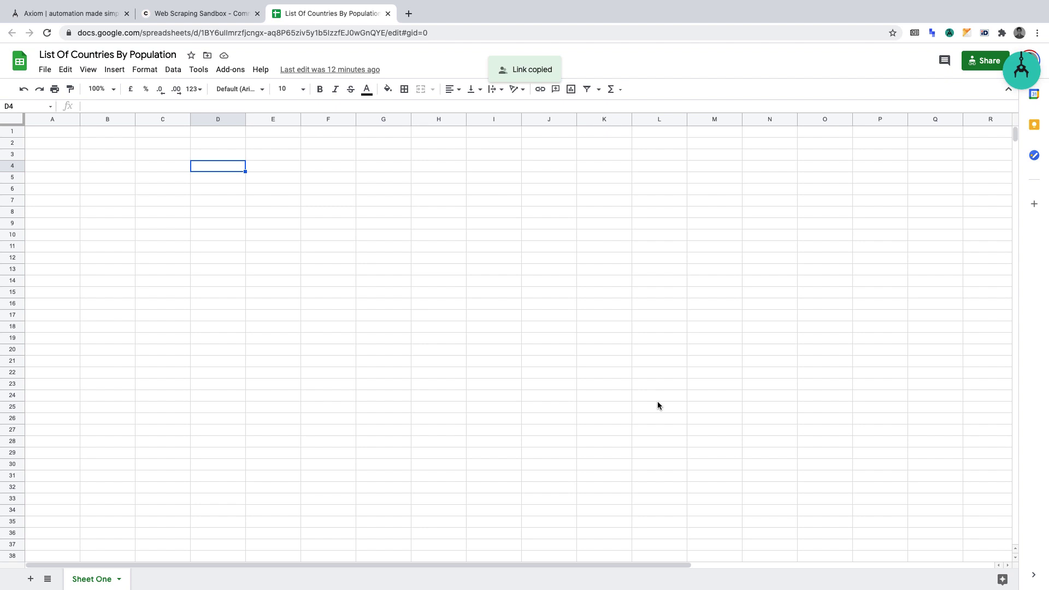
# Step: Paste the copied link as the spreadsheet URL of the Write data to a Google Sheet step and choose Sheet One
pyautogui.click(1022, 70)
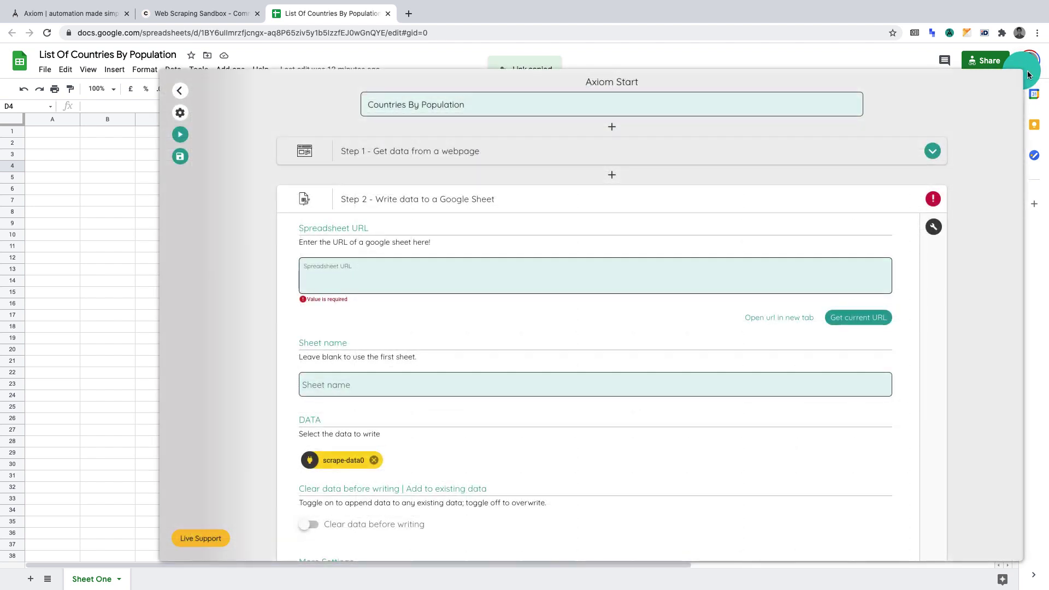
pyautogui.click(477, 268)
pyautogui.hotkey('ctrl', 'v')
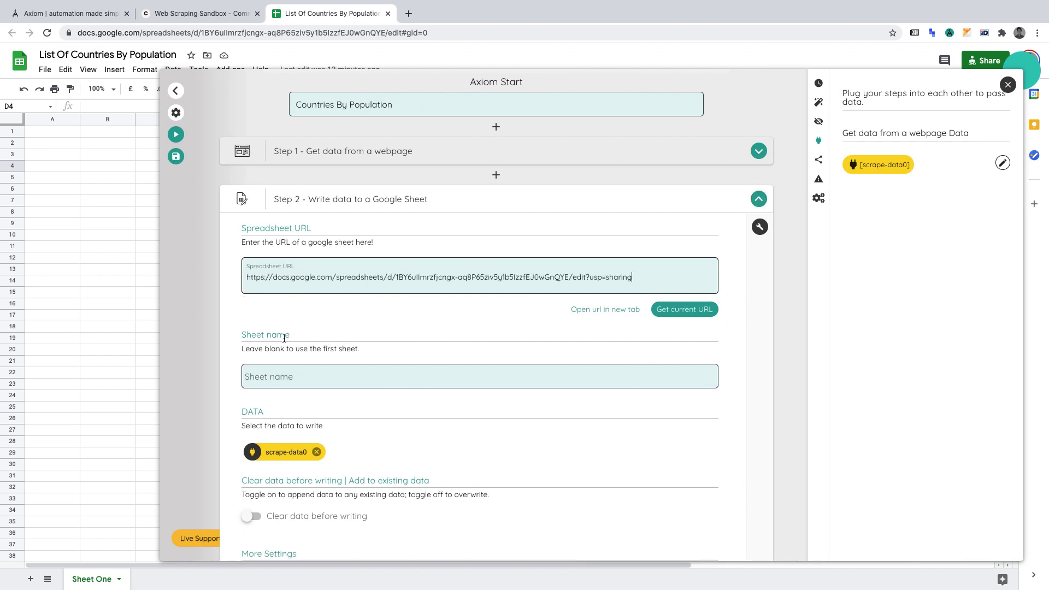
pyautogui.click(280, 377)
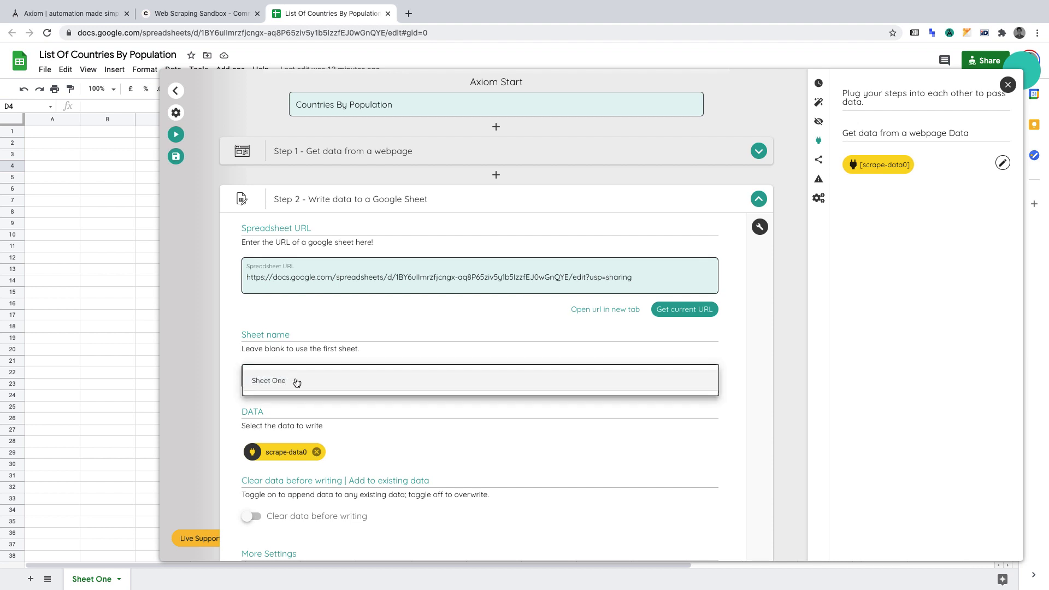
pyautogui.click(296, 381)
pyautogui.scroll(-3, 297, 382)
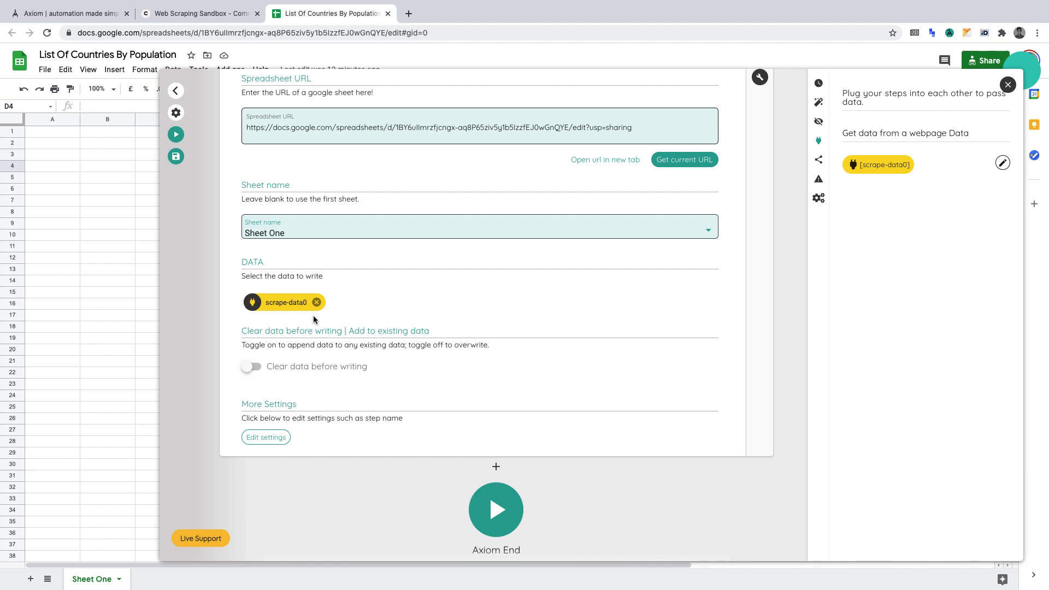
# Step: Try the Add to existing data option of the Google Sheet step and return it to Clear data before writing
pyautogui.scroll(-1, 314, 315)
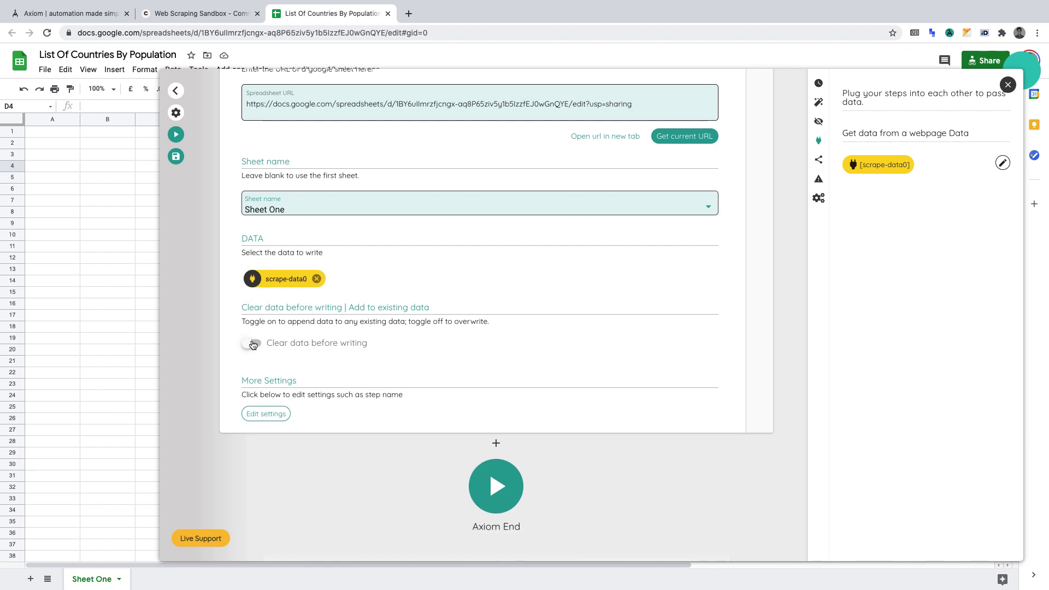
pyautogui.click(253, 344)
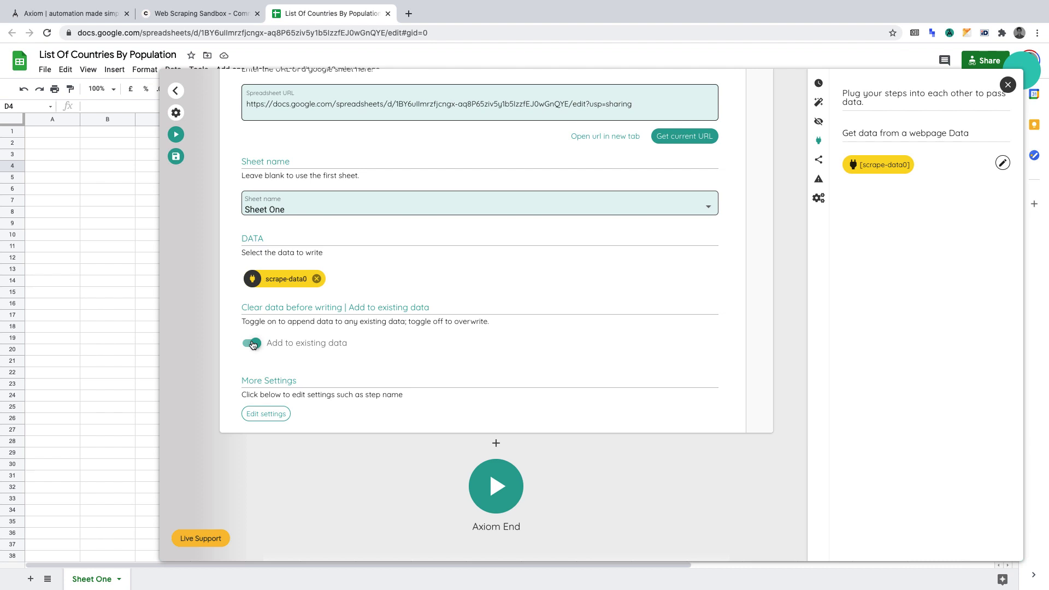
pyautogui.click(253, 343)
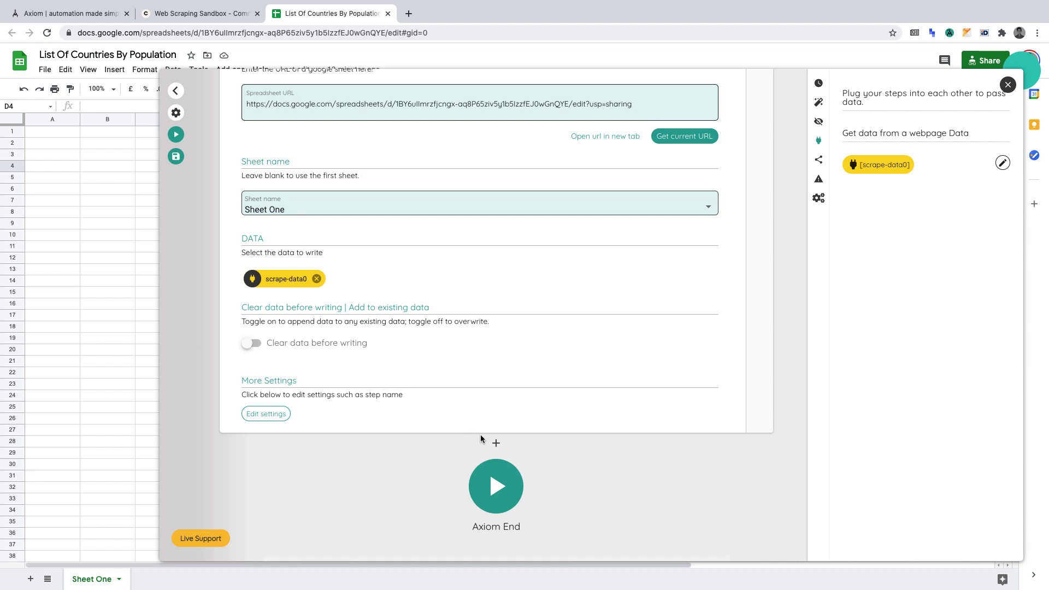
# Step: Add a Display a message step after the Google Sheet step with the message "Successfully scraped." and collapse it
pyautogui.click(495, 443)
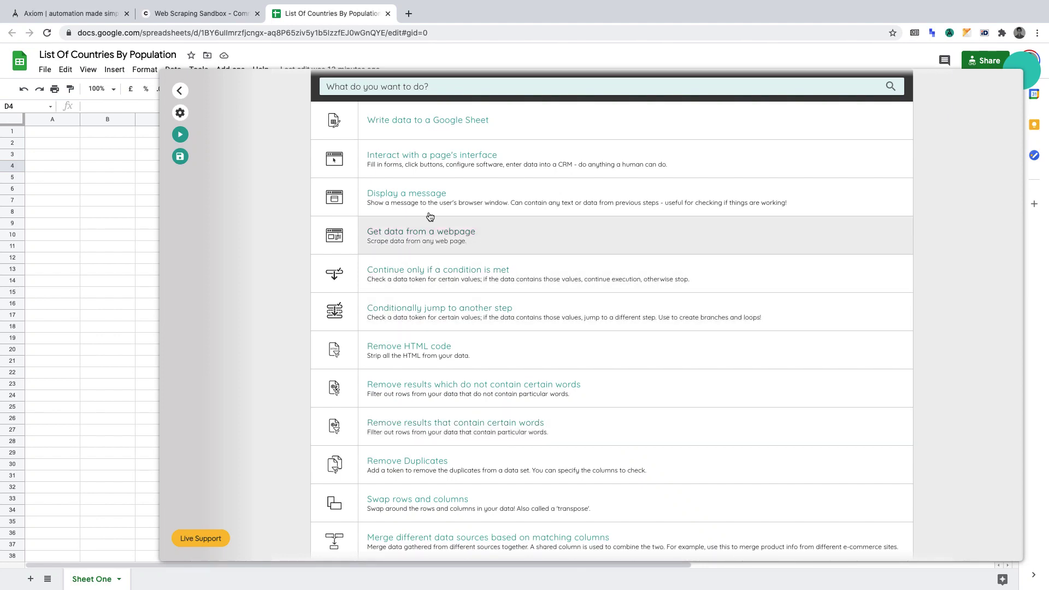
pyautogui.click(442, 198)
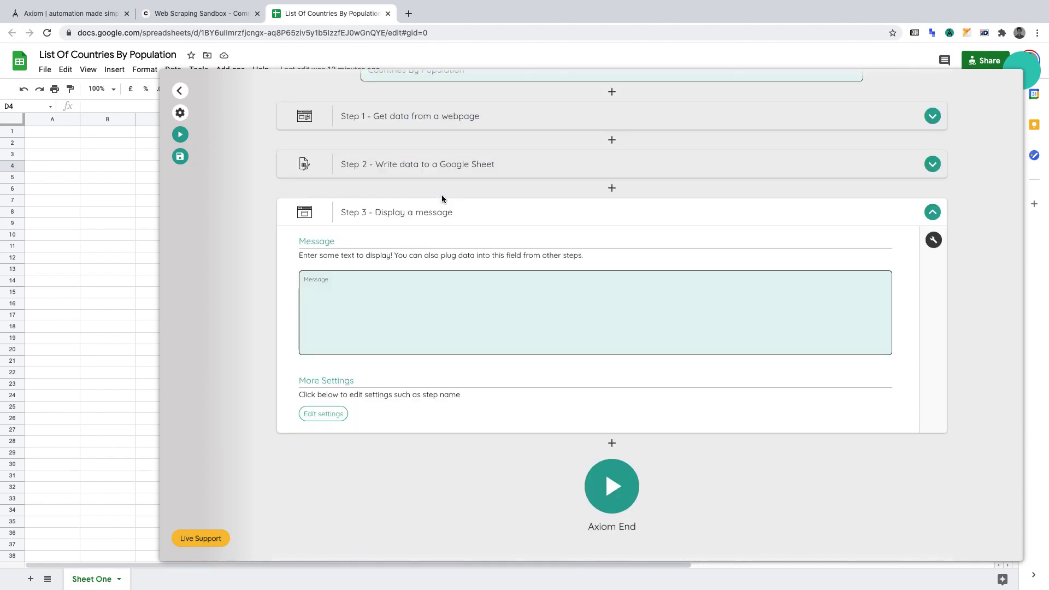
pyautogui.click(458, 306)
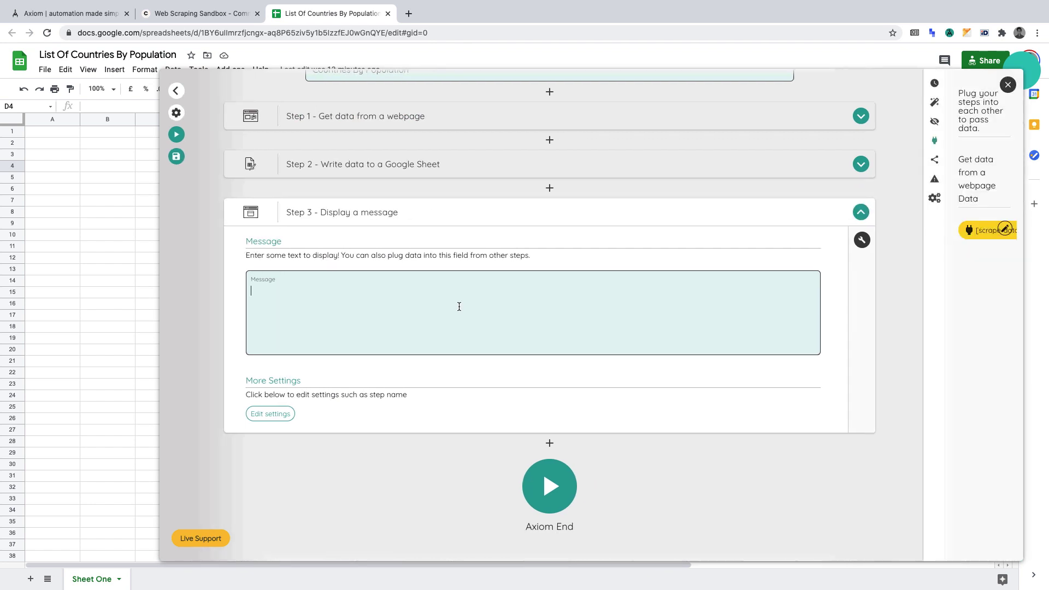
pyautogui.write('Succ')
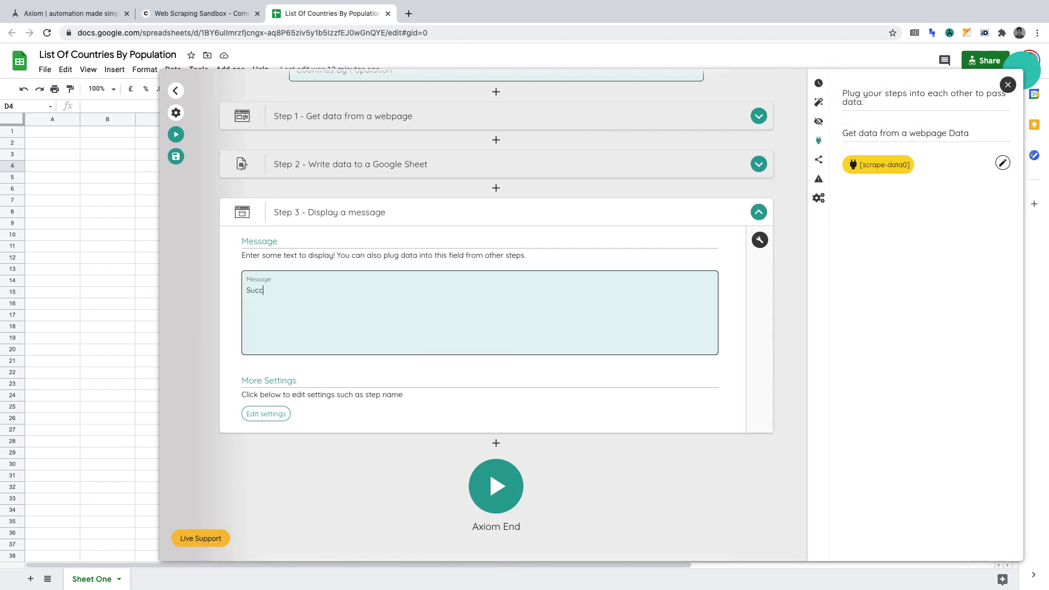
pyautogui.write('essfully scraped')
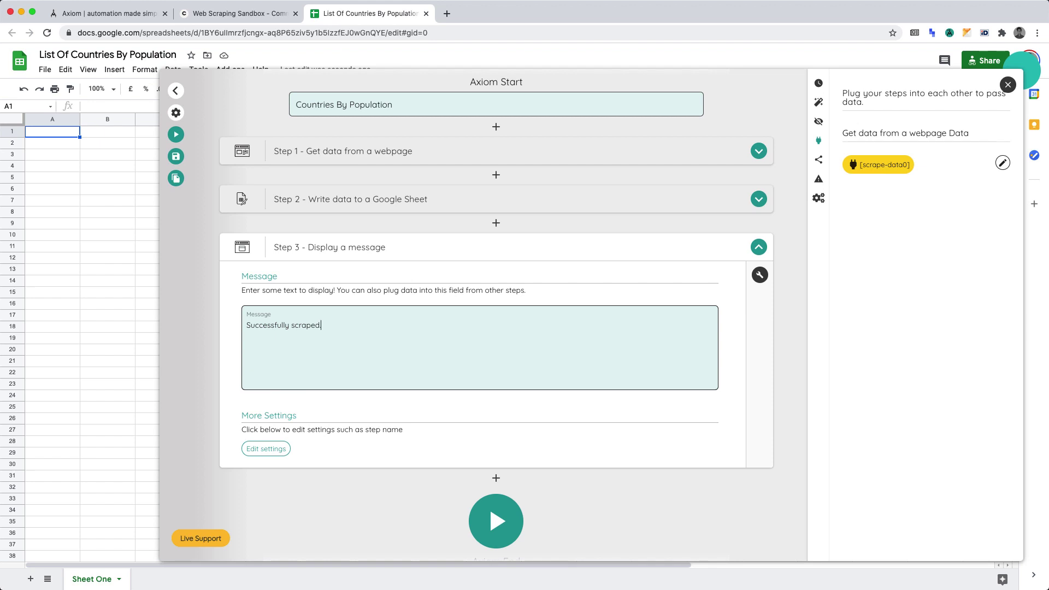
pyautogui.click(498, 250)
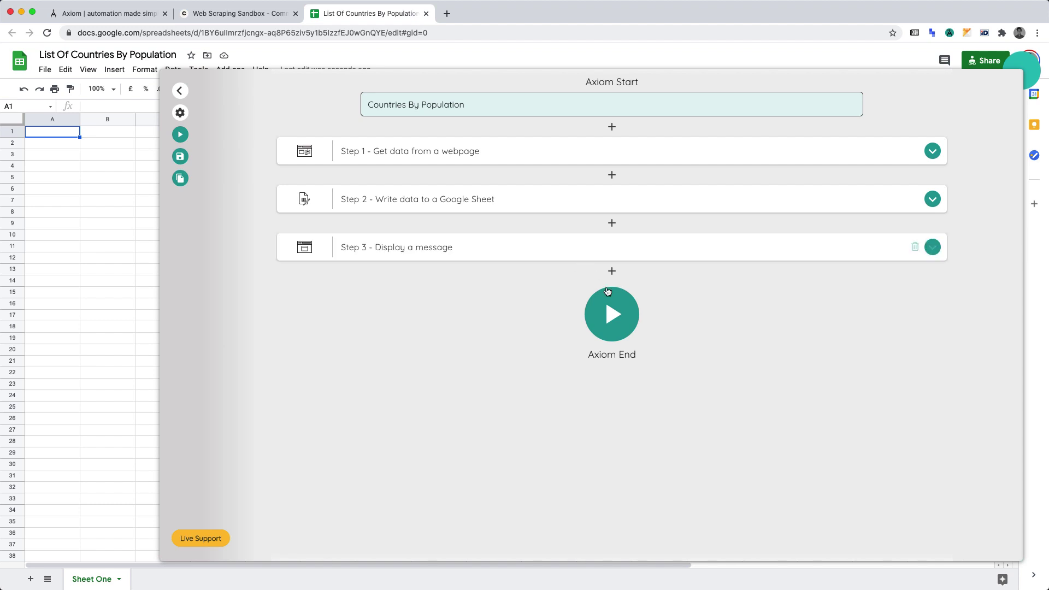
# Step: Run the finished bot through to acknowledging its message, and select the scraped countries and populations in A1:B10
pyautogui.click(612, 315)
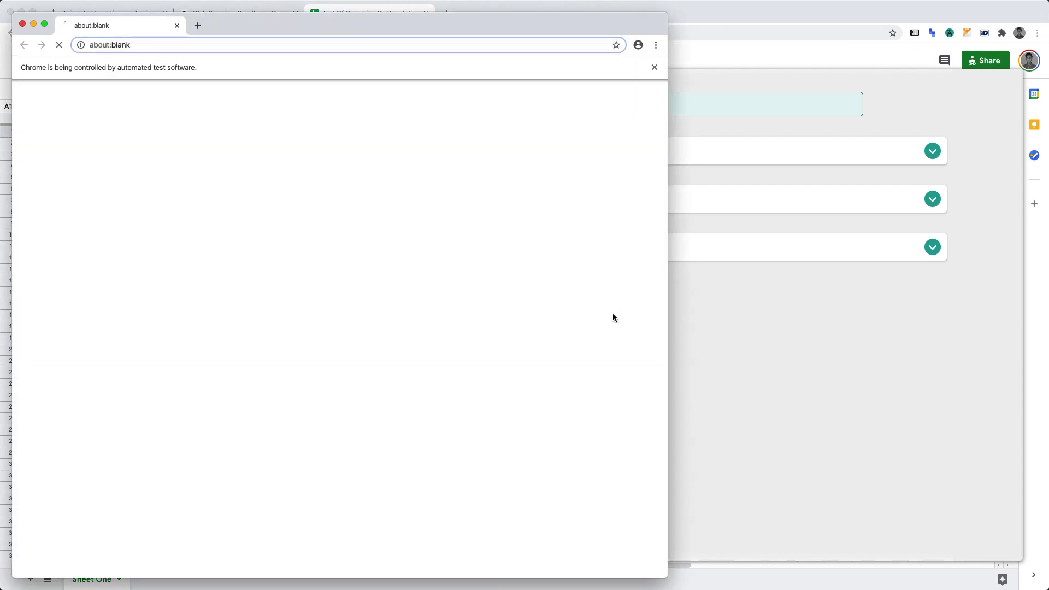
pyautogui.doubleClick(368, 21)
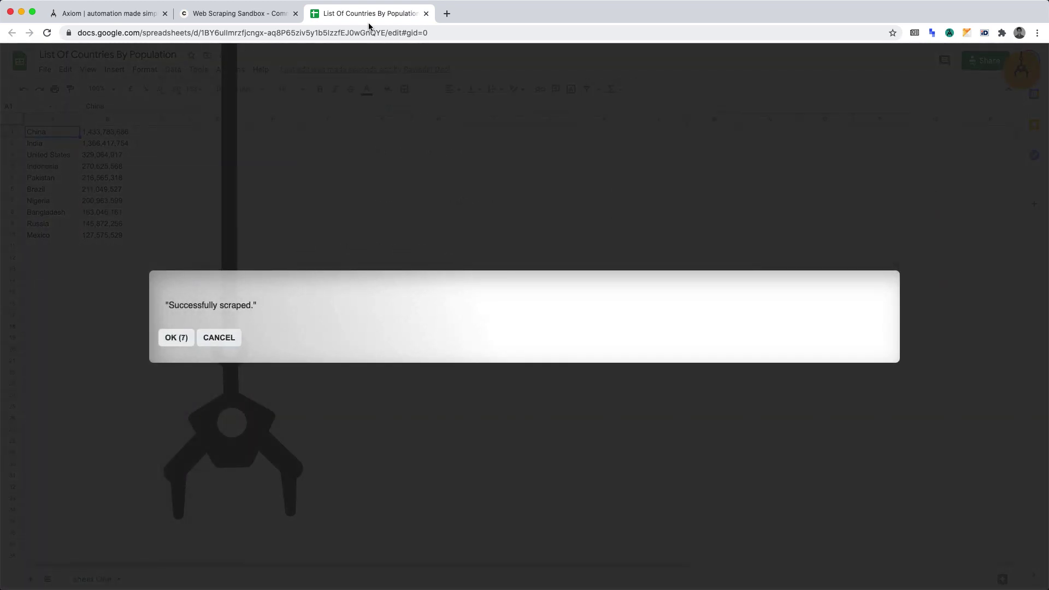
pyautogui.click(175, 339)
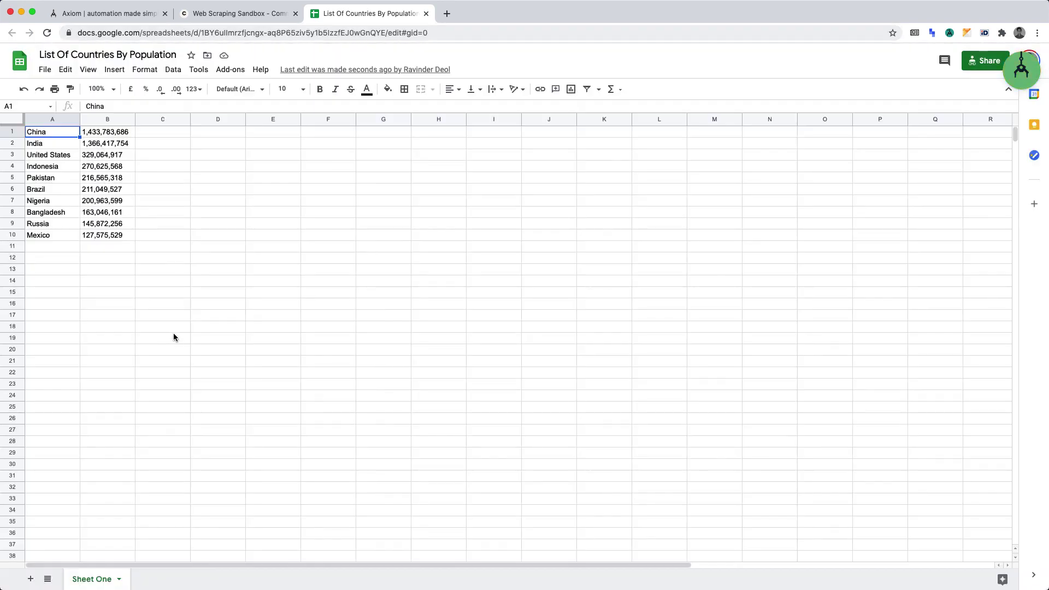
pyautogui.moveTo(61, 131); pyautogui.dragTo(117, 237)
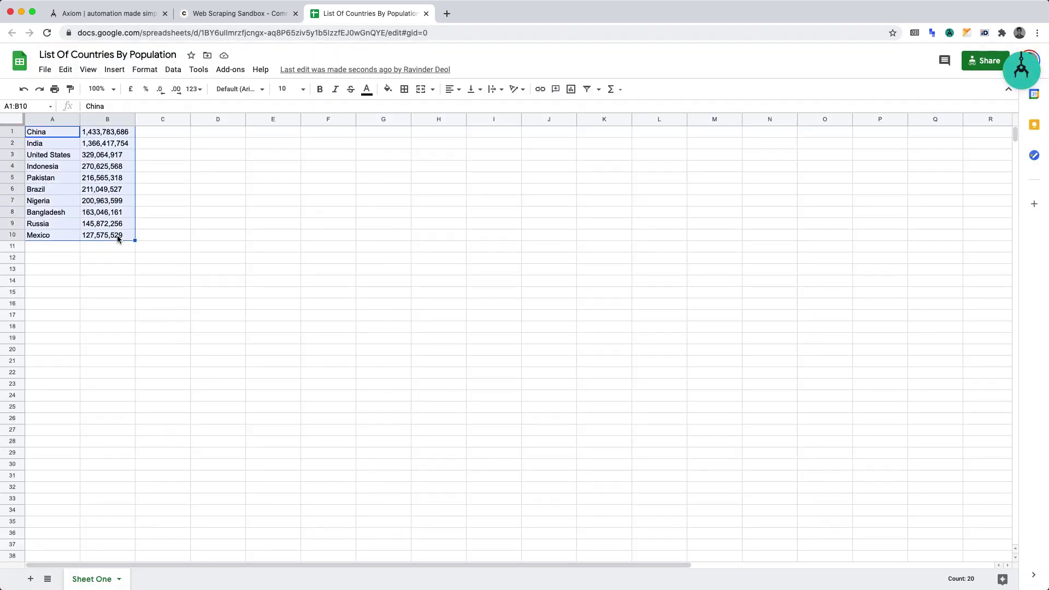